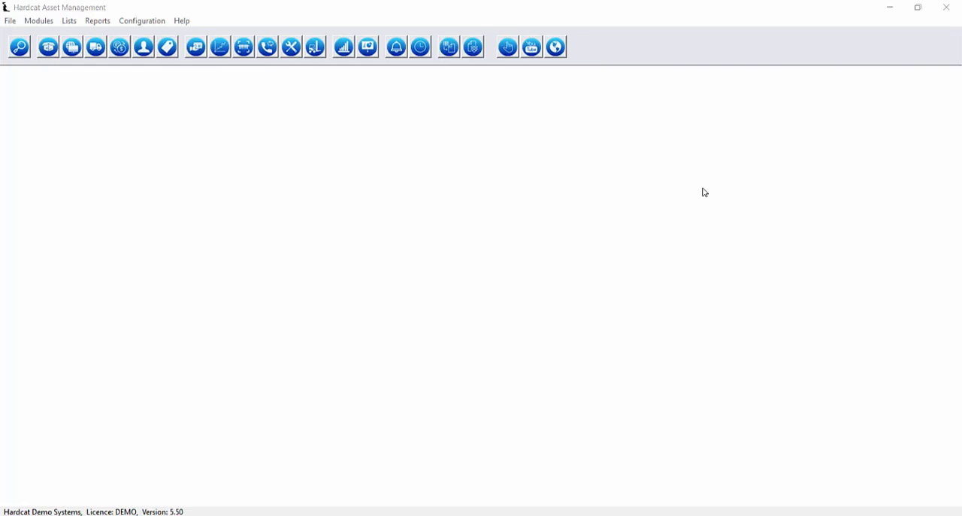
Start a new work group in the administration settings and give it the description Computer Equipment in Victoria
click(10, 22)
mouse_move(10, 30)
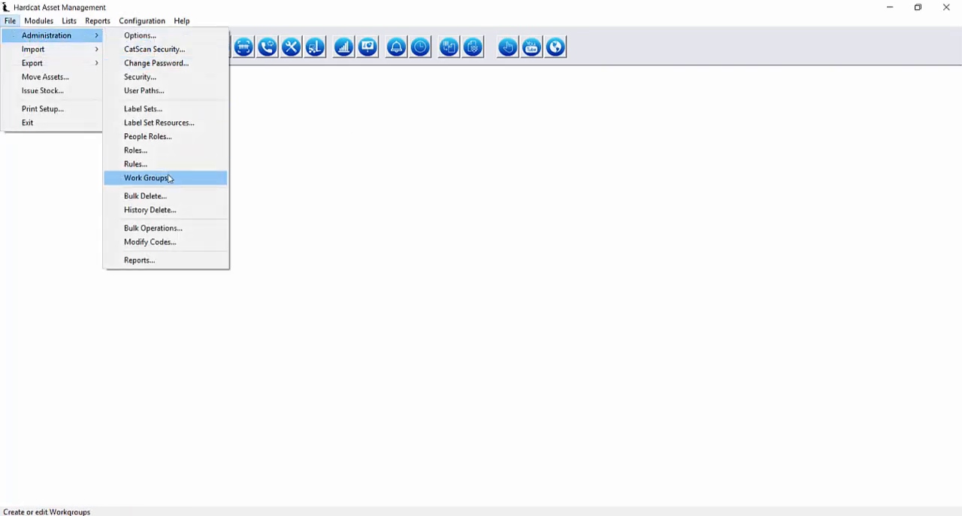
key(Return)
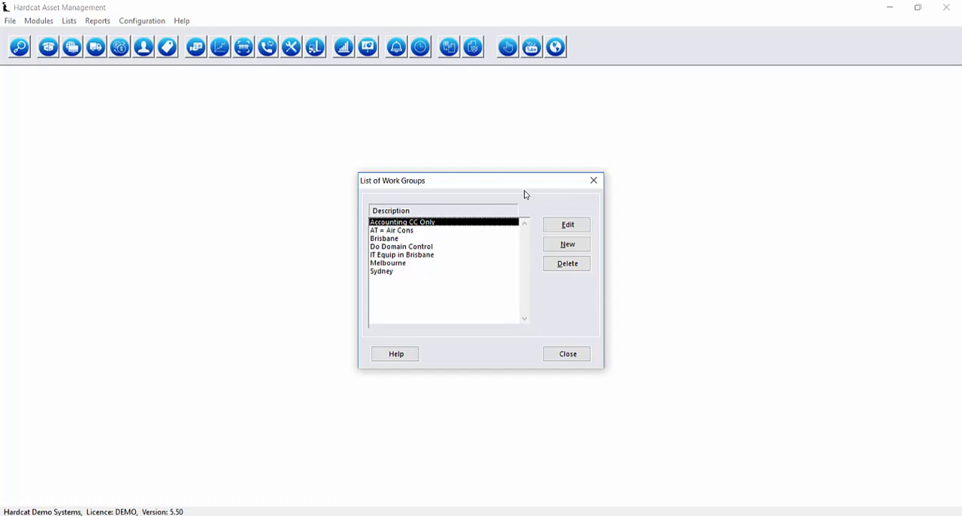
click(563, 245)
click(549, 246)
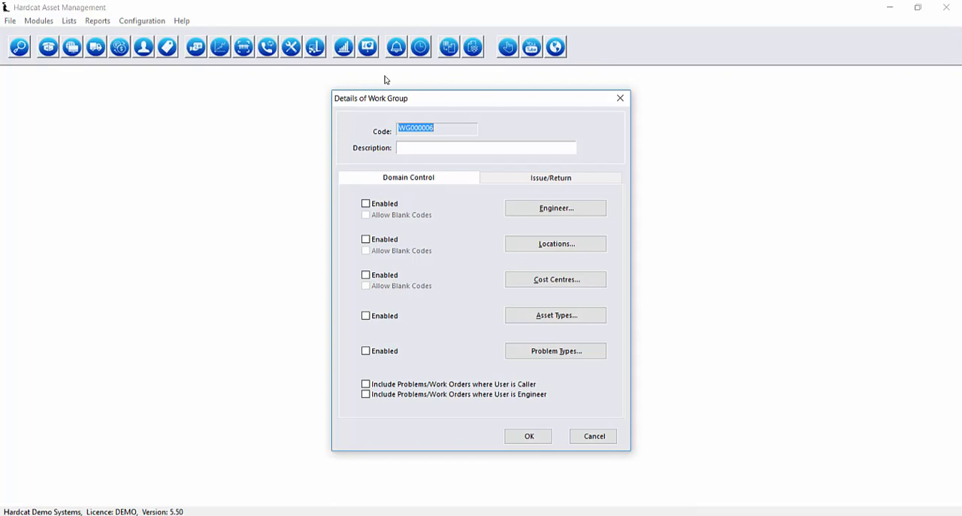
click(468, 146)
text(Computer Equip)
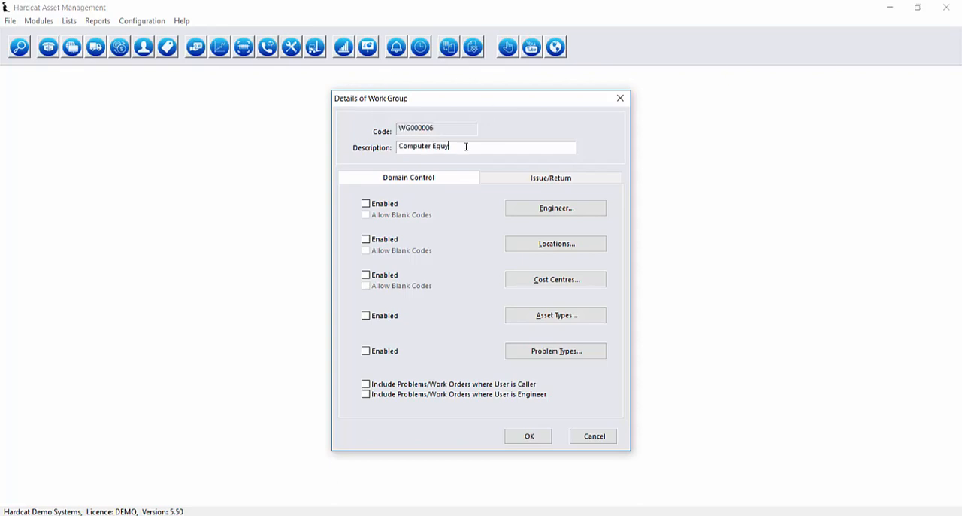
key(BackSpace)
text(ipment in Vicotr)
key(BackSpace)
key(BackSpace)
key(BackSpace)
text(toria)
Add the Computer Equipment folder to the work group's asset types and enable domain control for asset types
click(534, 321)
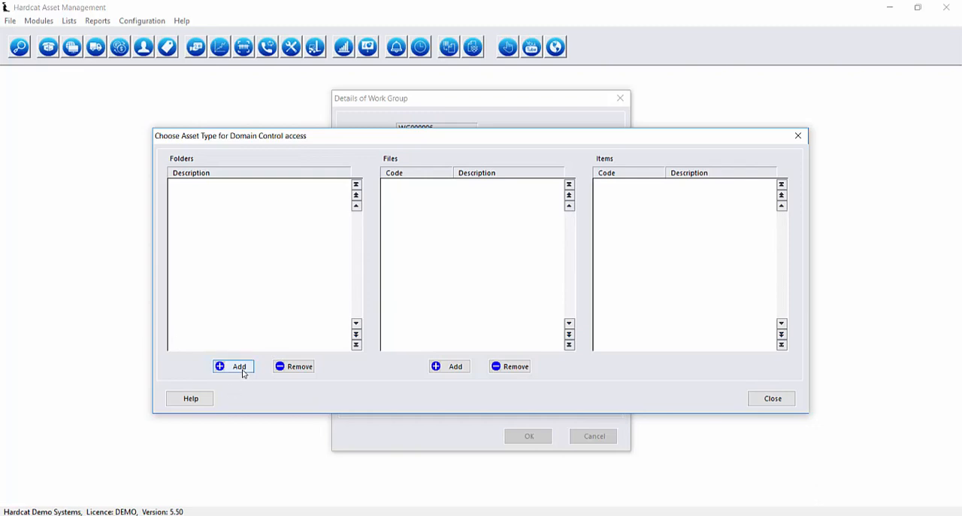
click(239, 367)
click(336, 102)
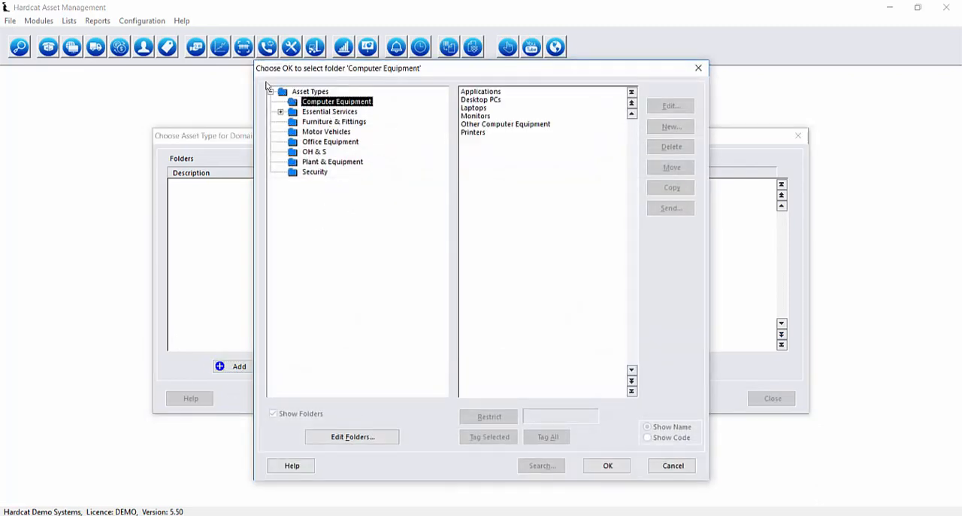
click(610, 468)
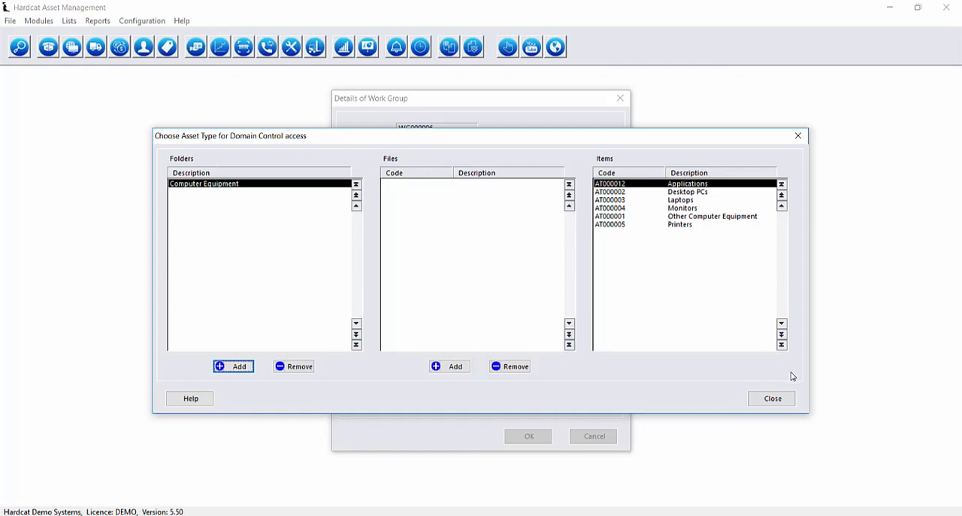
click(774, 396)
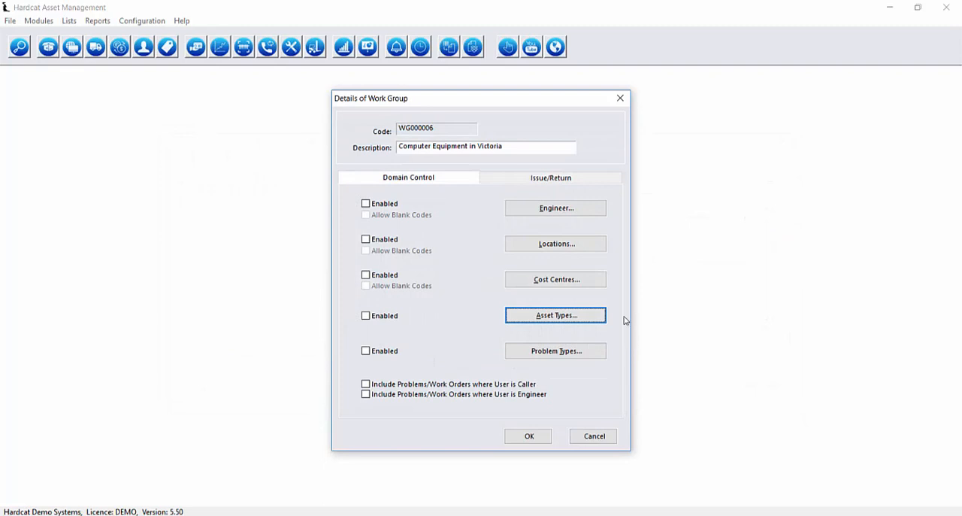
click(366, 316)
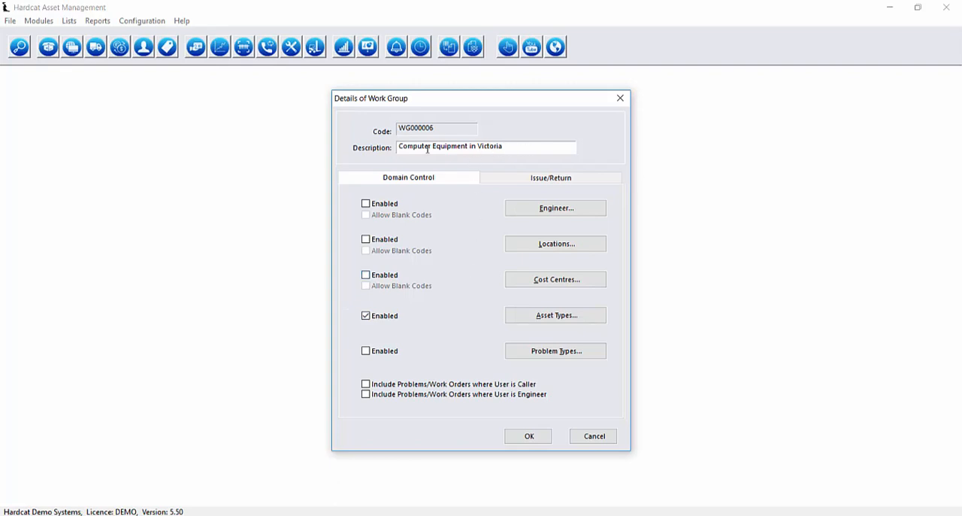
Add the VIC folder to the work group's locations, enable domain control for locations, and save the work group
click(562, 250)
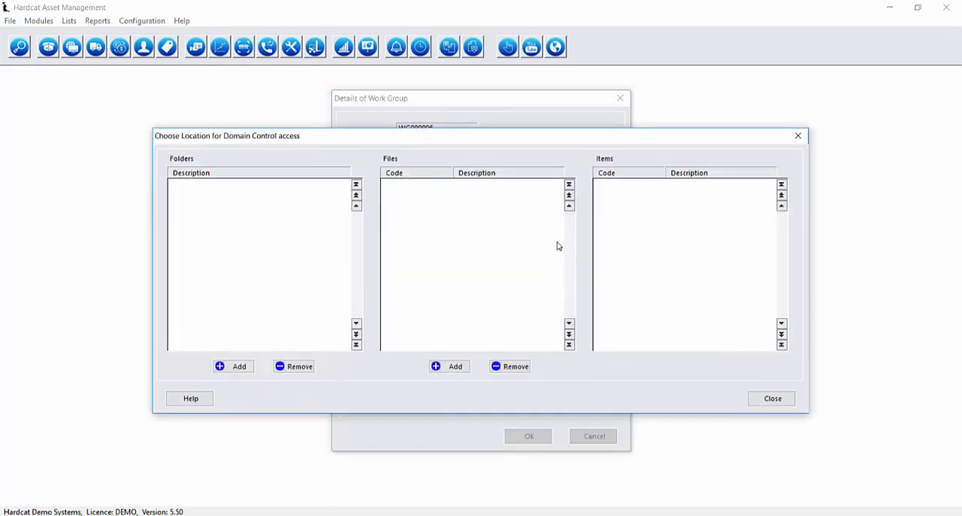
click(245, 367)
click(305, 122)
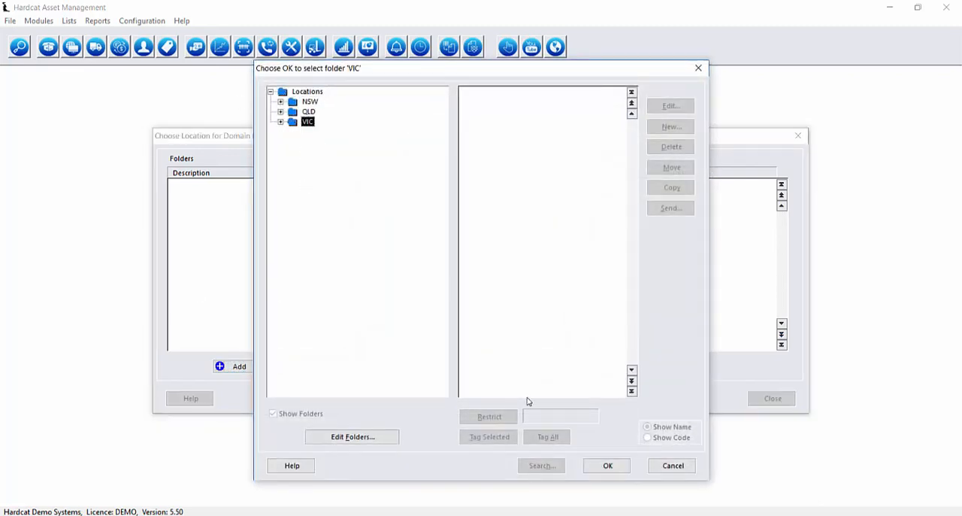
click(607, 467)
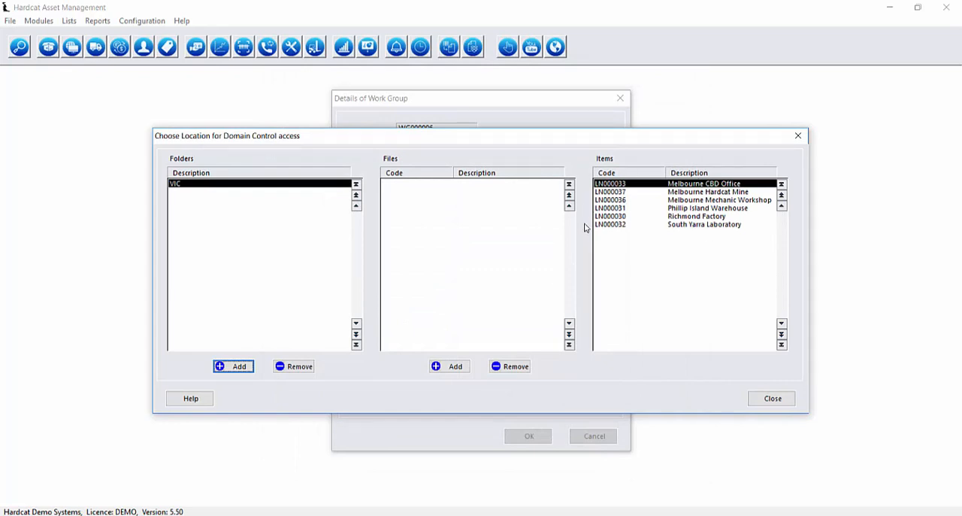
click(766, 398)
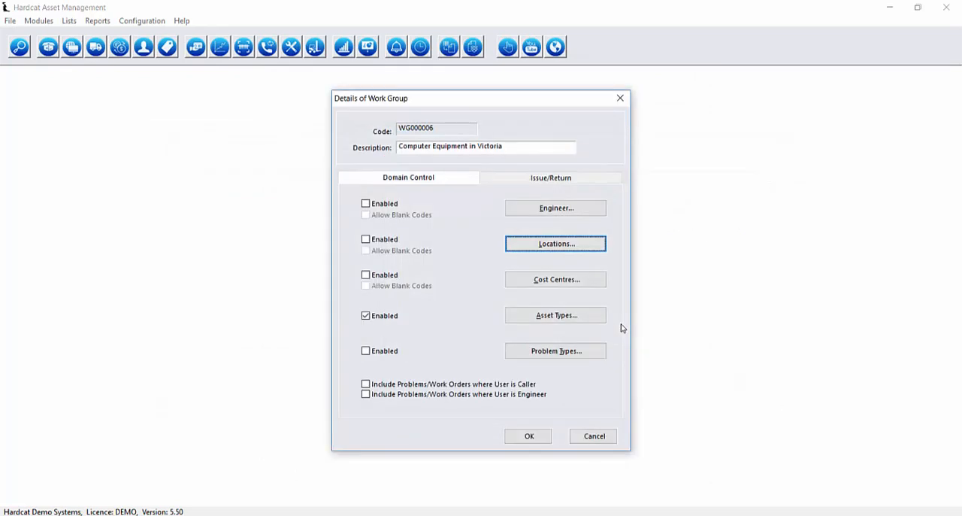
click(376, 240)
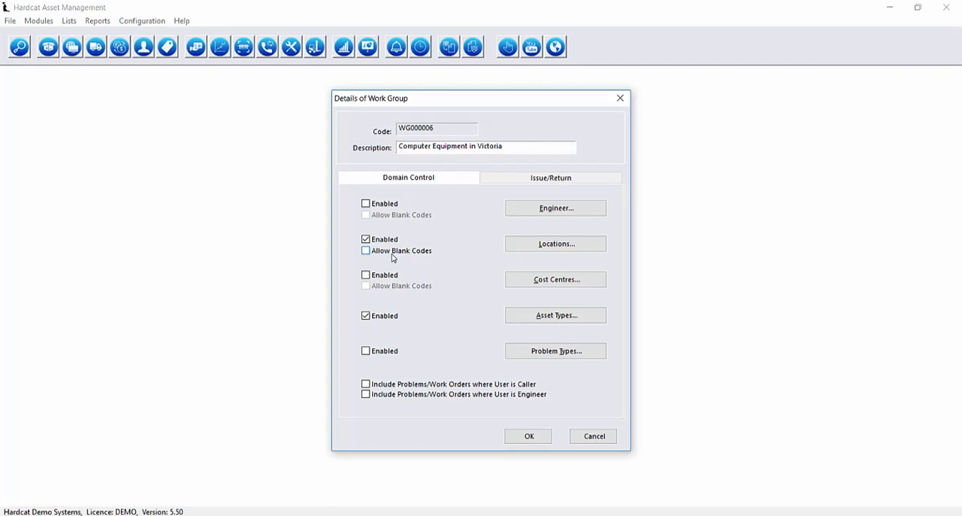
click(528, 438)
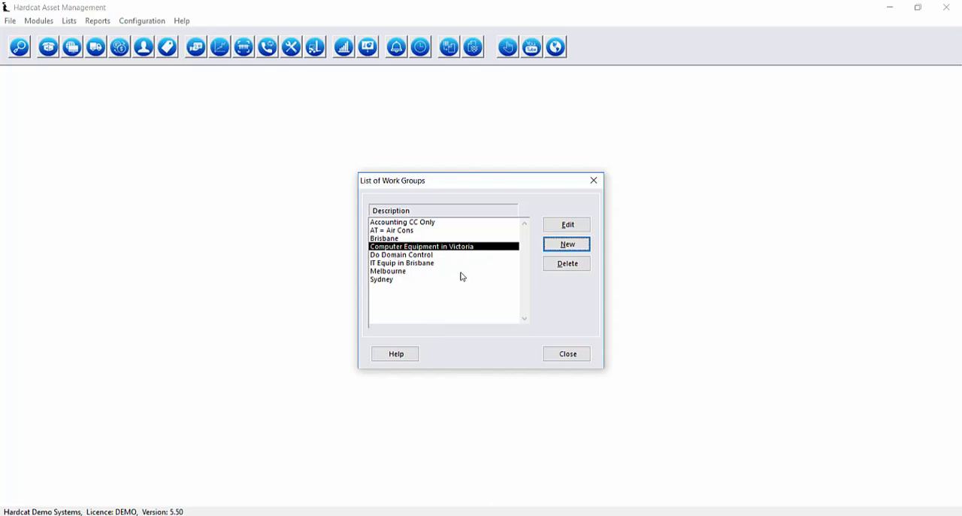
click(578, 358)
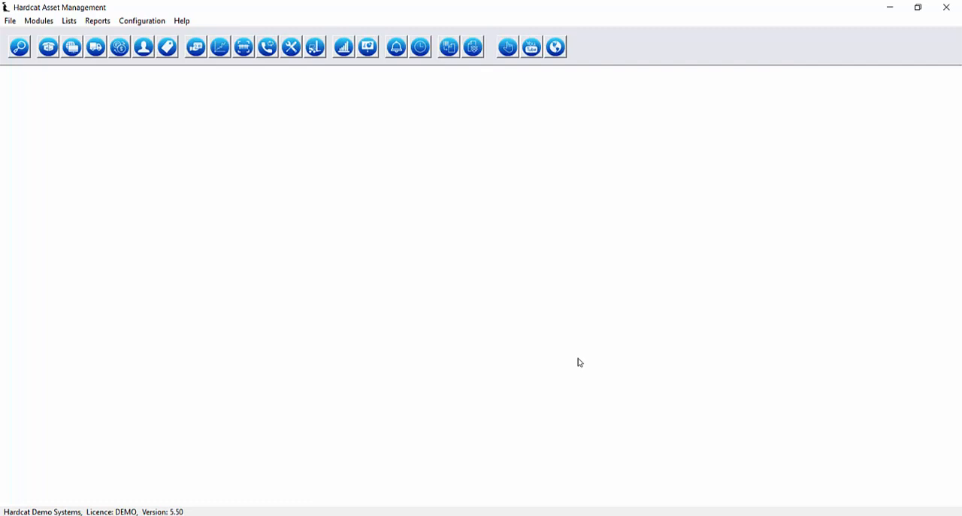
Check the Enable Domain Control settings in the global options and in the HardcatWeb options
click(10, 20)
mouse_move(37, 35)
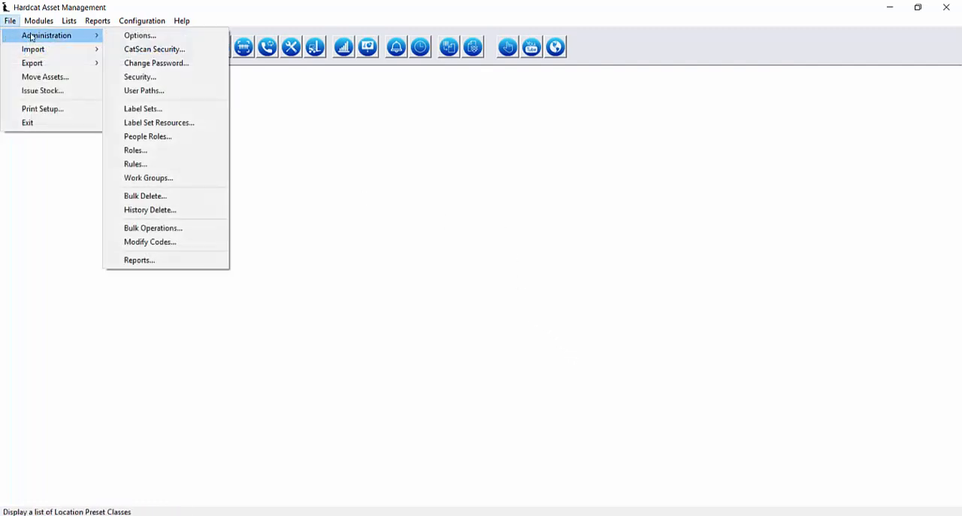
click(146, 36)
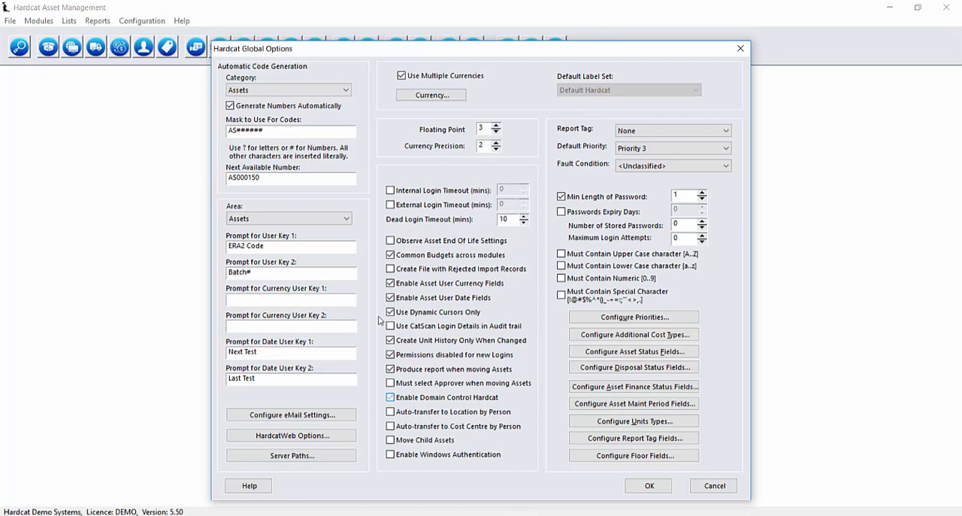
click(475, 400)
click(349, 436)
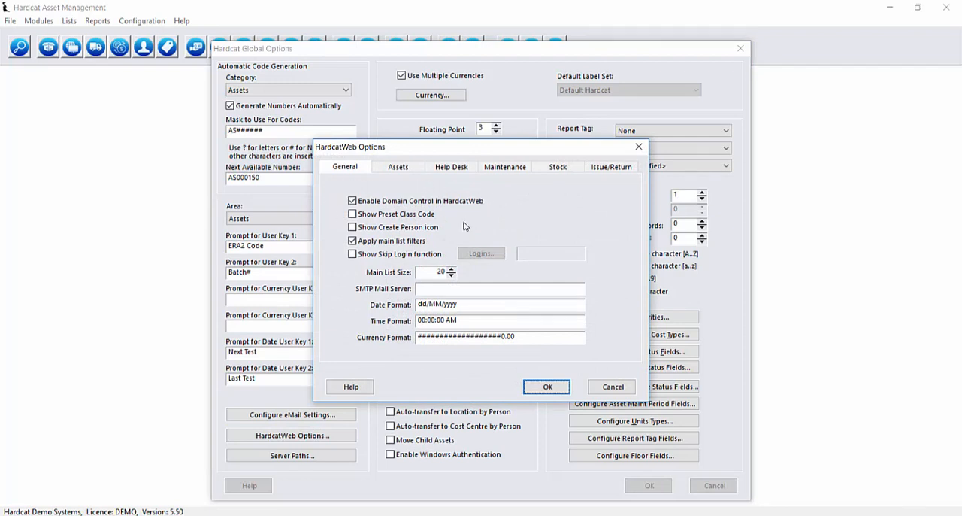
click(548, 386)
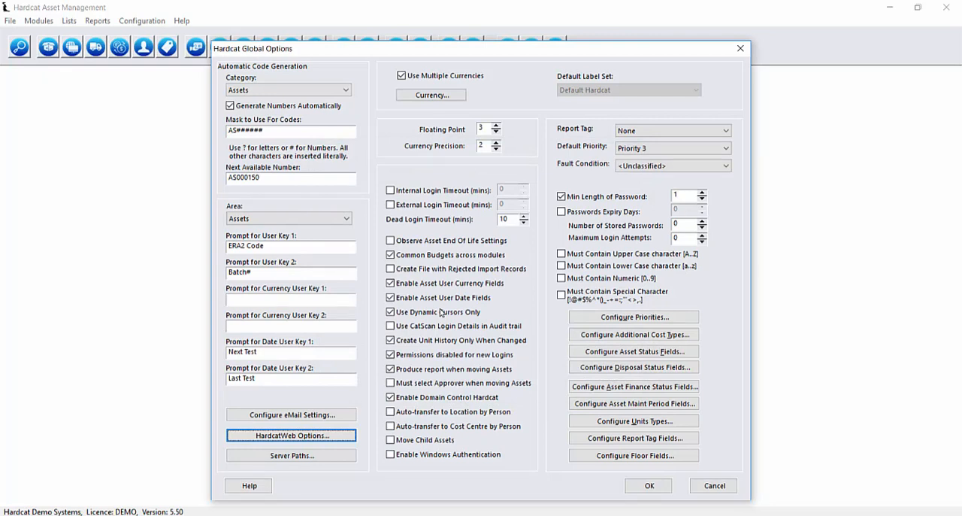
click(667, 488)
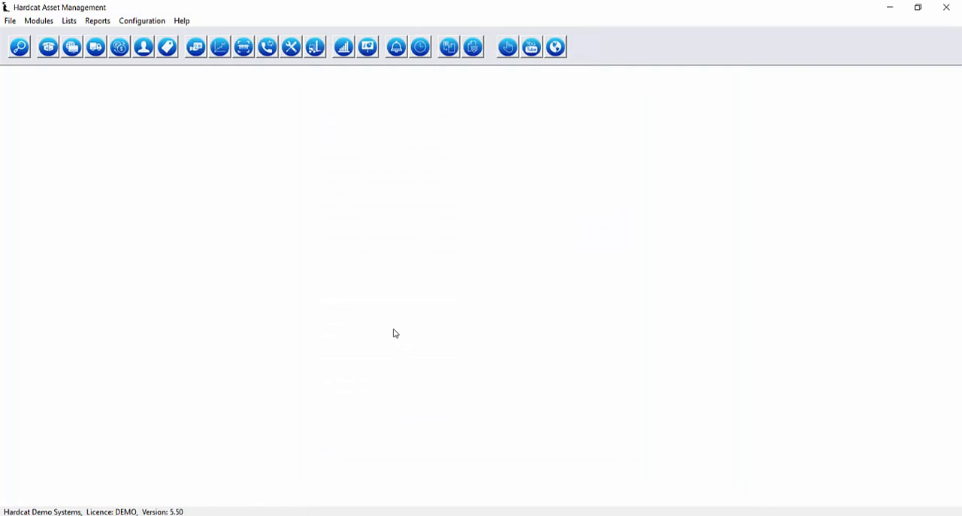
Assign the Computer Equipment in Victoria work group to the MELBOURNE user and save the user's details
click(9, 20)
mouse_move(28, 37)
click(130, 76)
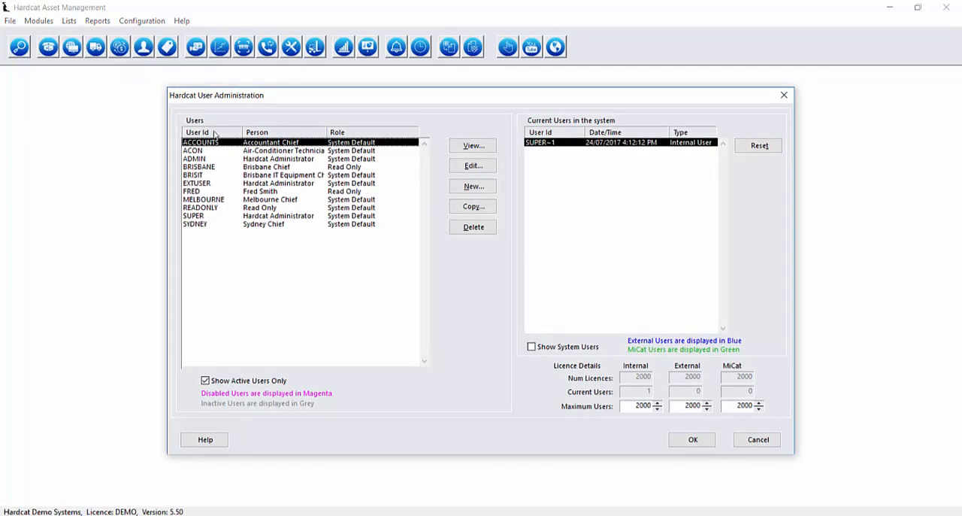
double_click(223, 201)
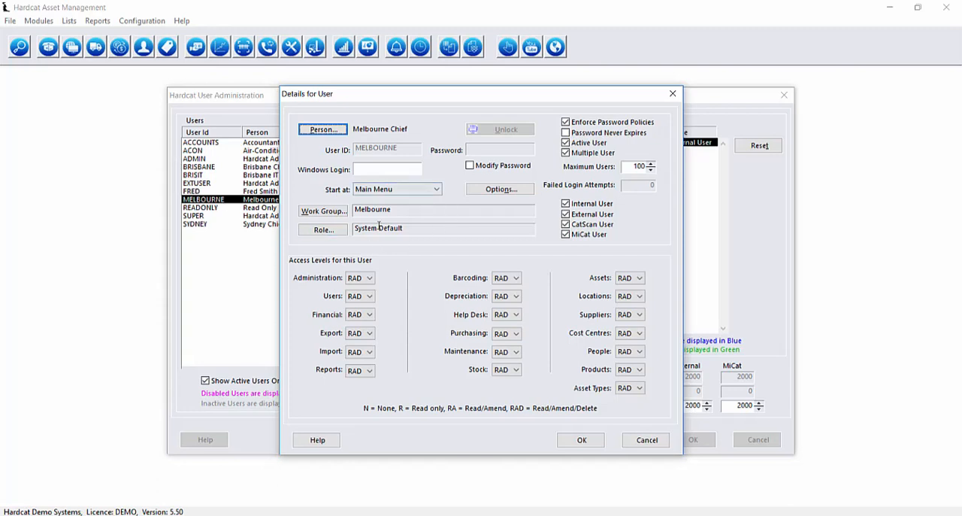
click(324, 210)
click(399, 247)
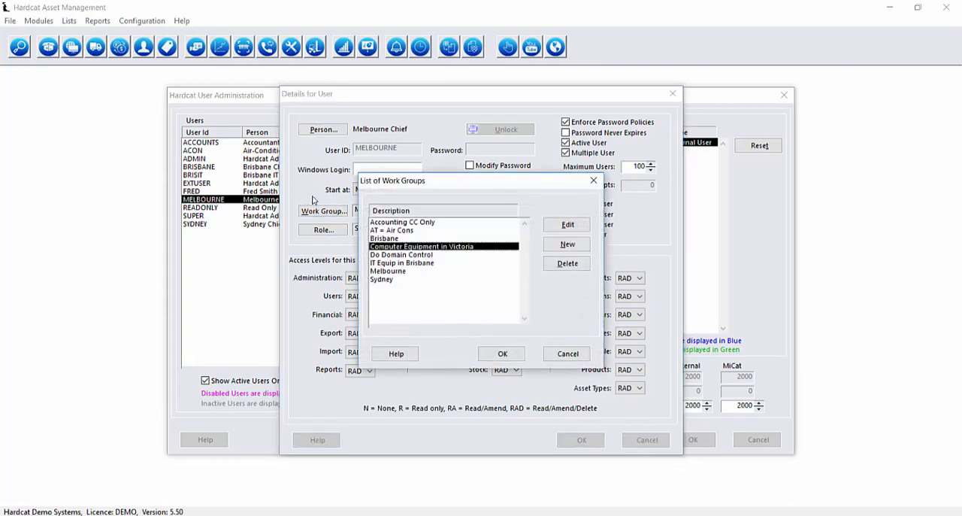
click(502, 354)
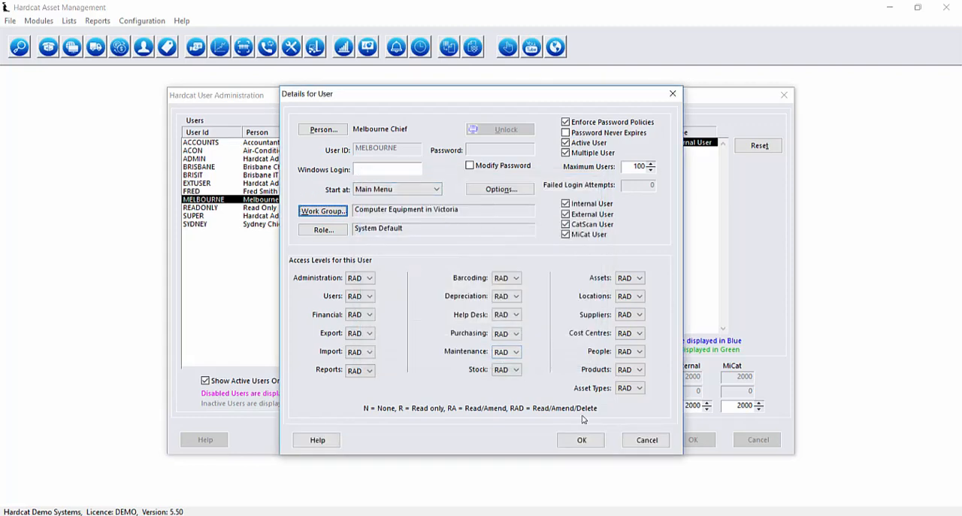
click(583, 440)
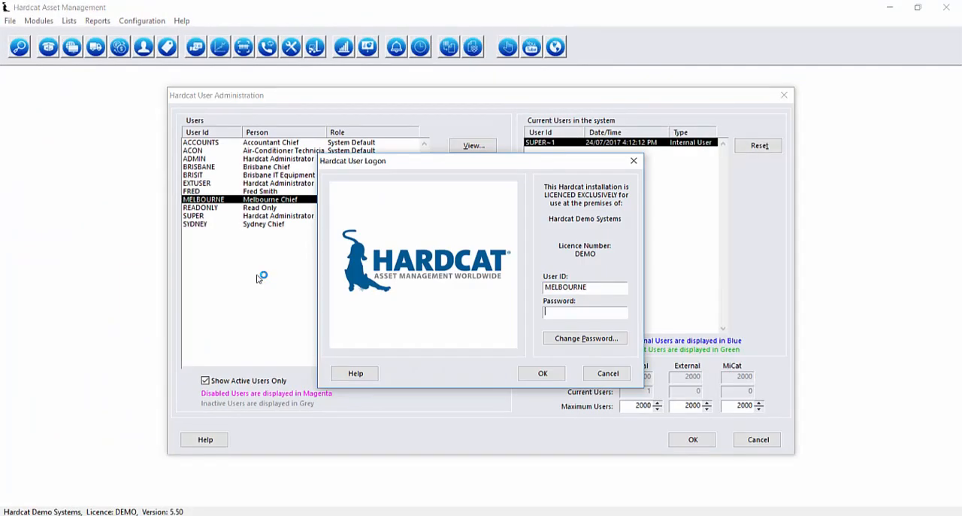
Log on as MELBOURNE in a second session and examine the locations under VIC down to Melbourne Head Office
key(Return)
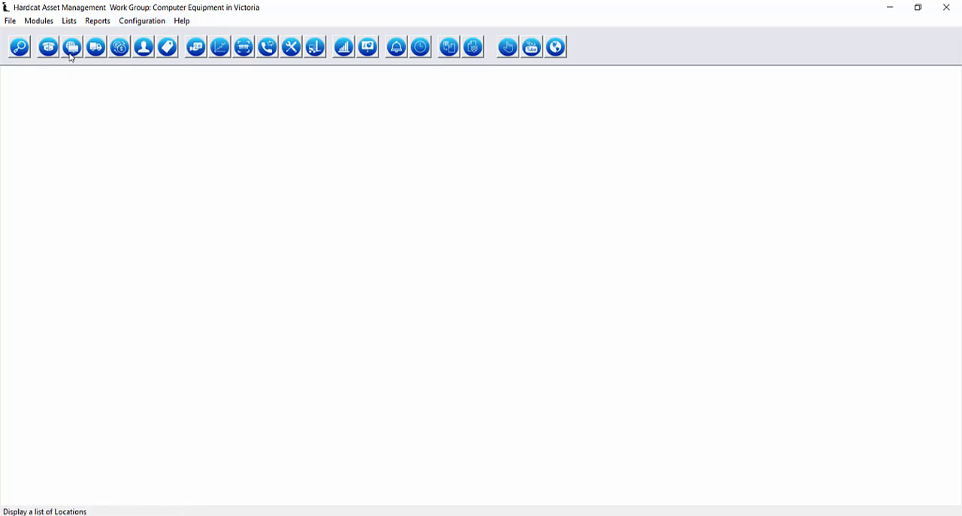
click(76, 25)
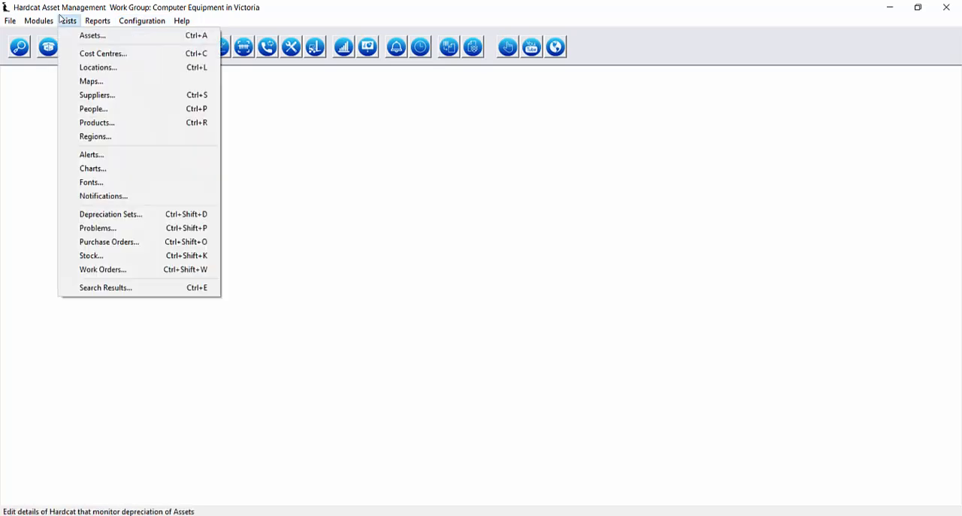
click(88, 67)
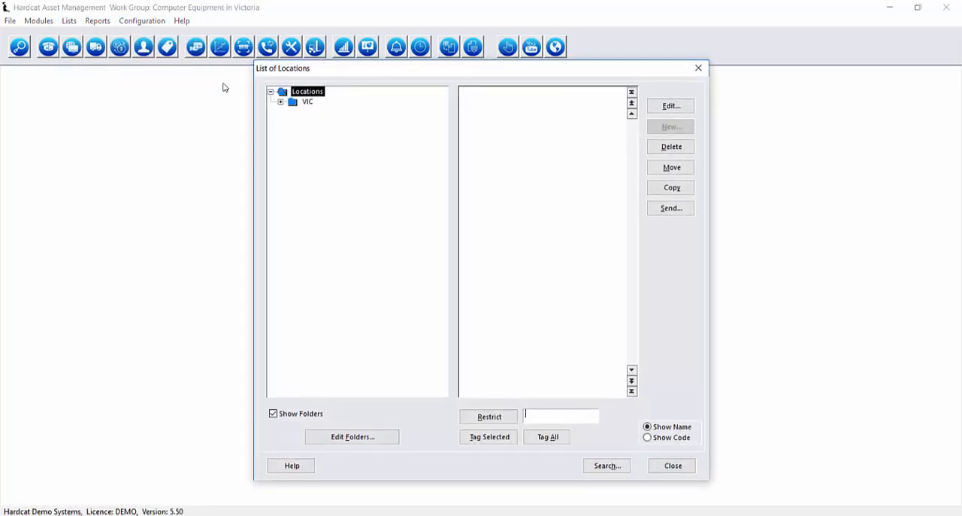
click(281, 102)
click(291, 113)
click(290, 111)
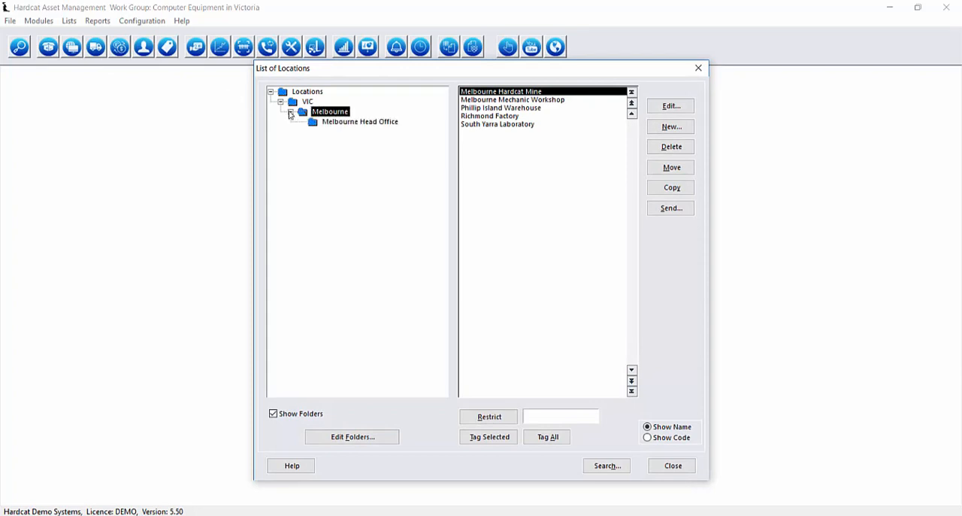
click(314, 122)
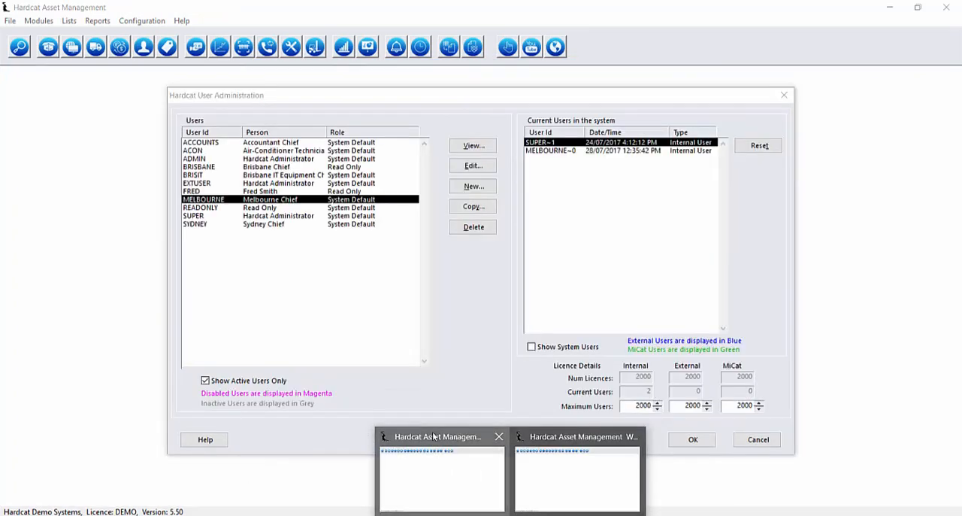
Switch to the administrator session, leave user administration, and display its full list of locations
click(432, 457)
click(756, 441)
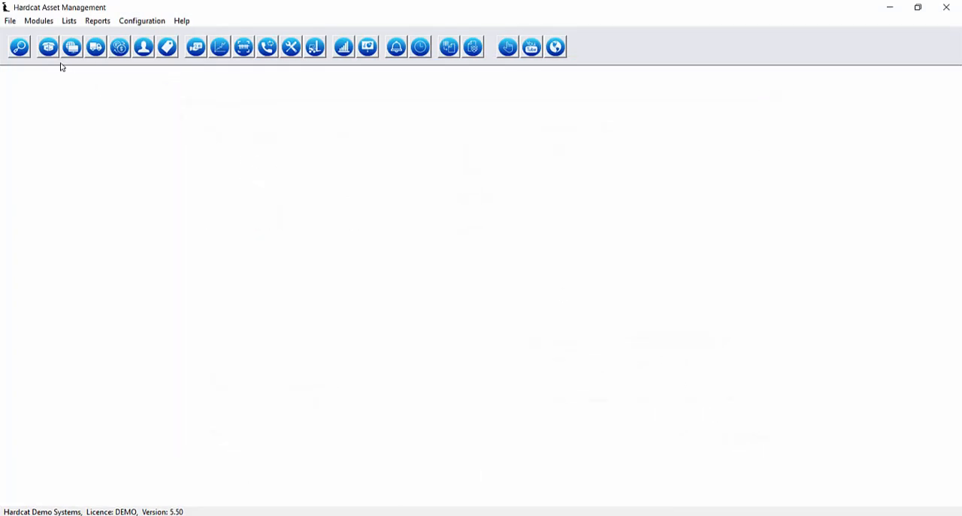
click(68, 21)
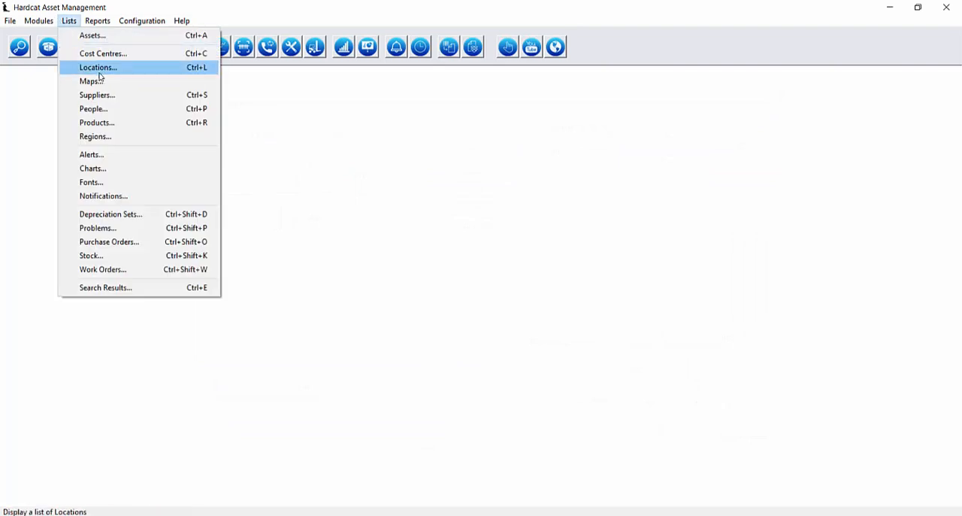
click(103, 73)
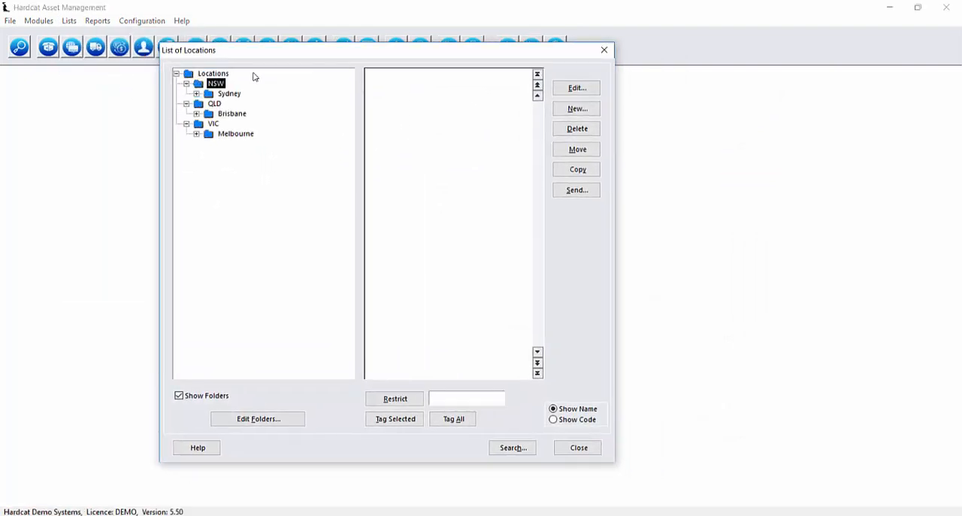
Return to the MELBOURNE session to compare its list of locations, and close that list
click(516, 514)
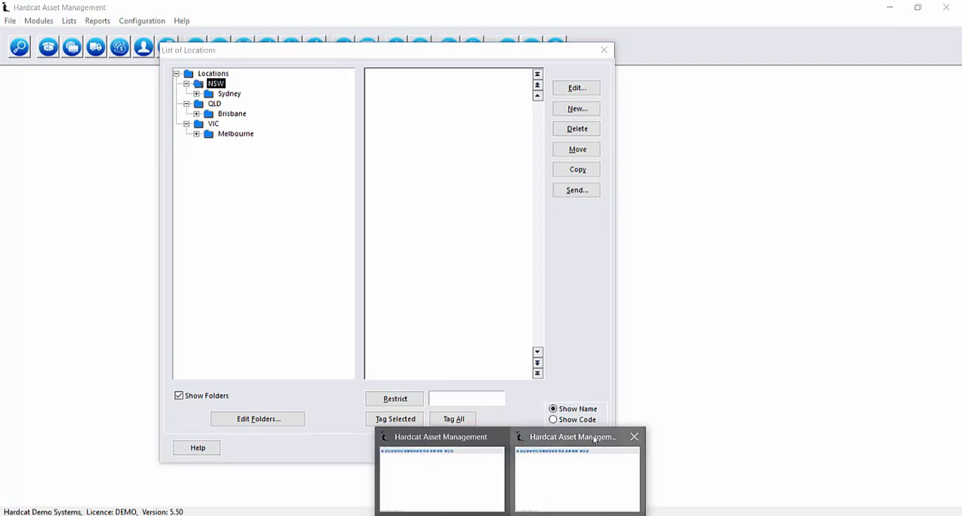
click(594, 438)
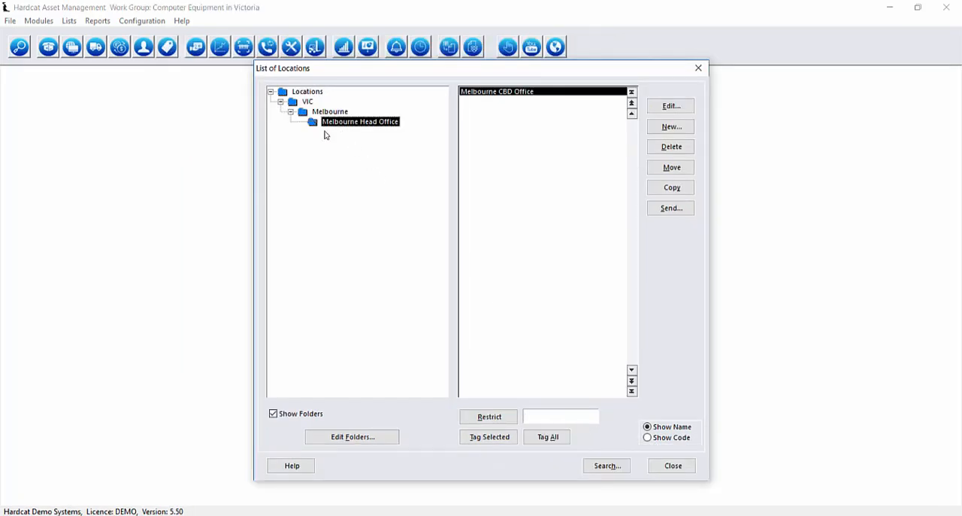
click(683, 467)
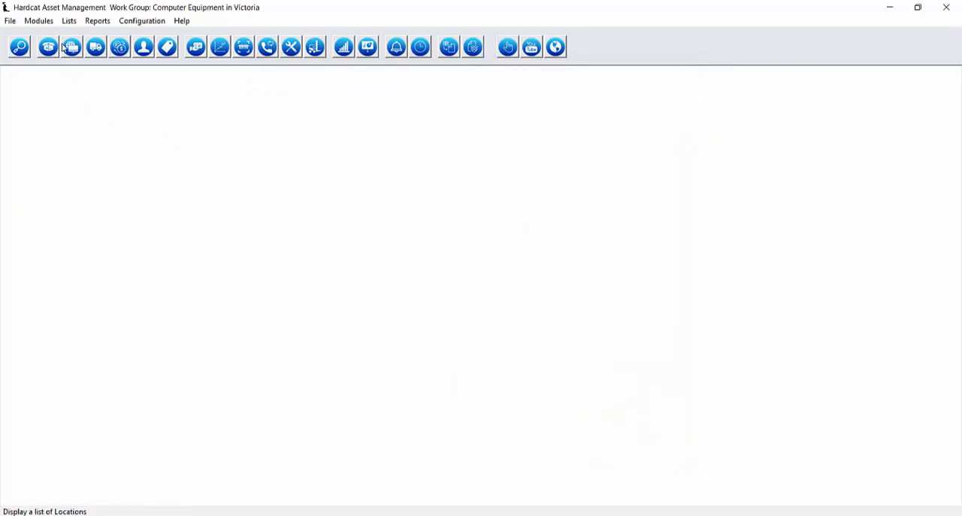
Search assets without any criteria in the MELBOURNE session and examine the asset types and locations of the records
click(63, 21)
click(38, 82)
click(48, 48)
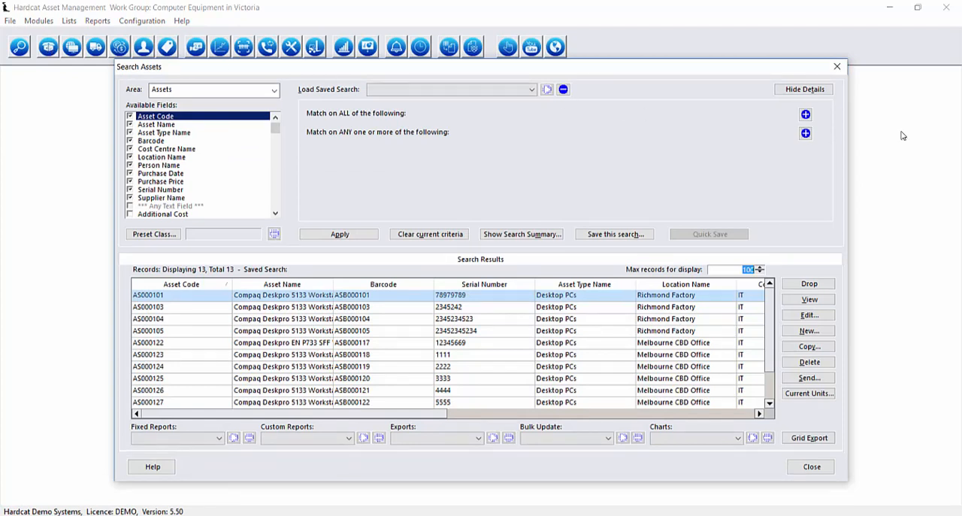
click(274, 319)
scroll(289, 316, down, 1)
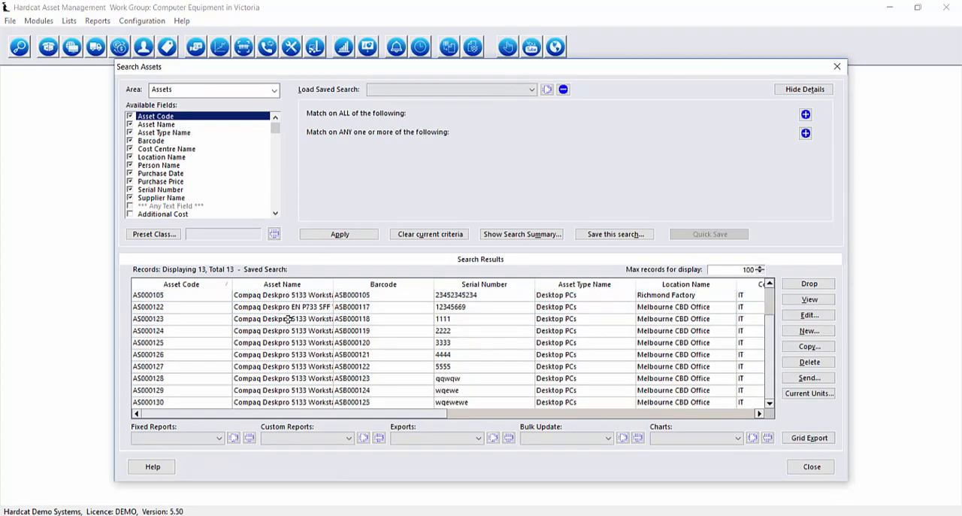
scroll(289, 316, up, 1)
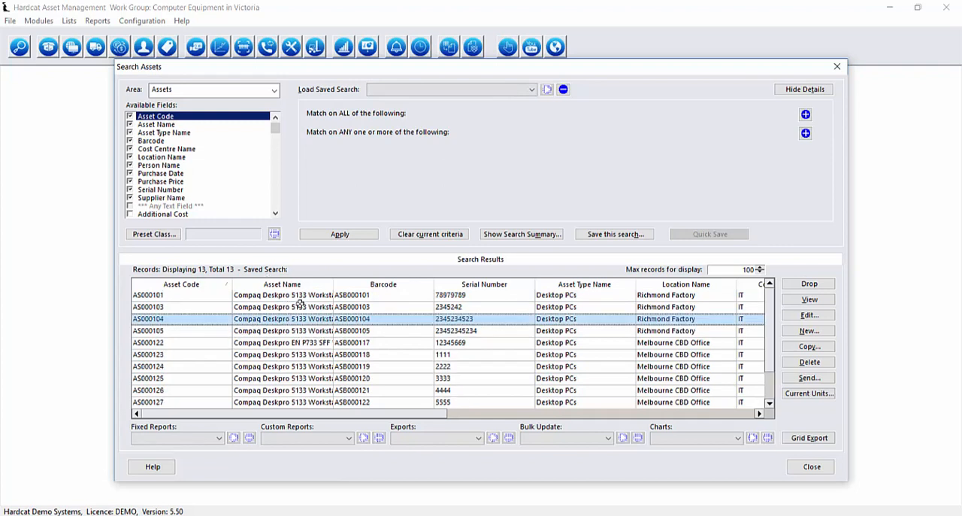
scroll(300, 309, down, 1)
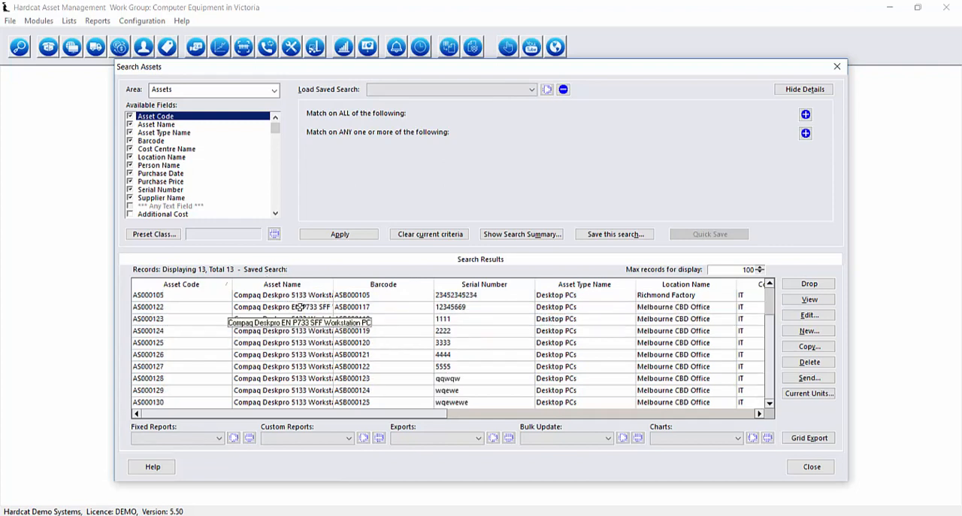
Open asset AS000122, examine the asset types and the Melbourne locations selectable for it, and close its details
double_click(299, 308)
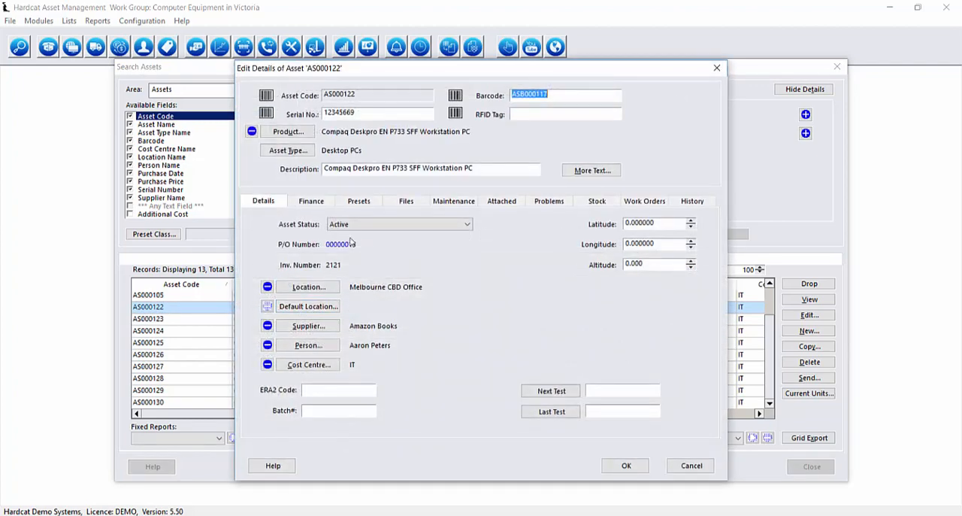
click(289, 150)
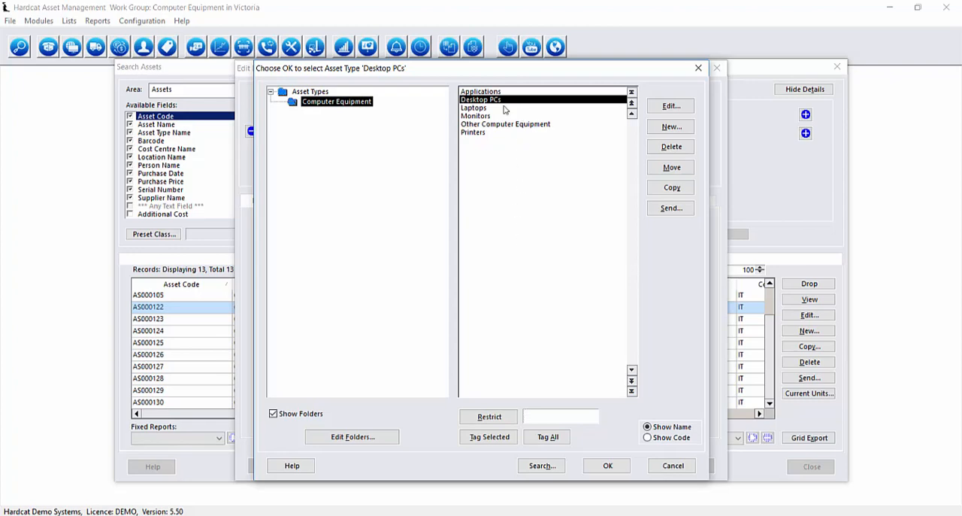
click(674, 466)
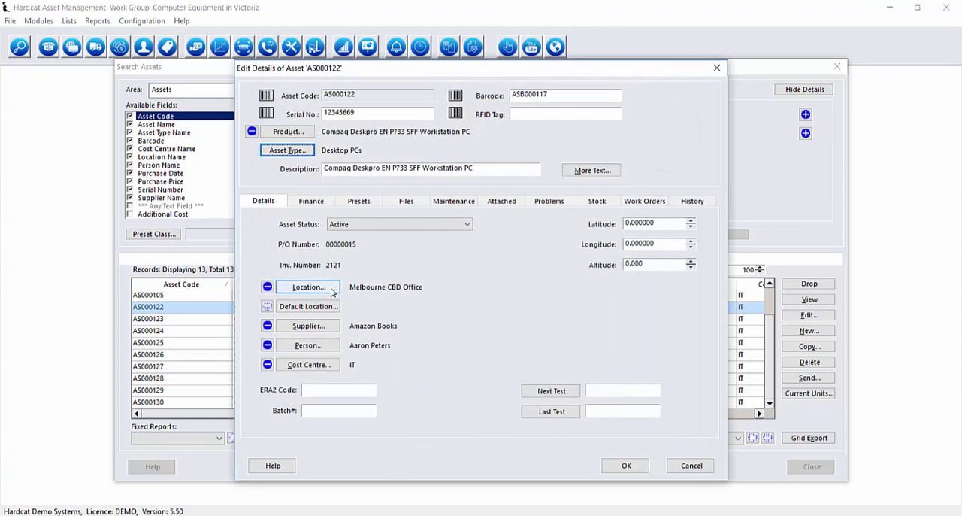
click(344, 111)
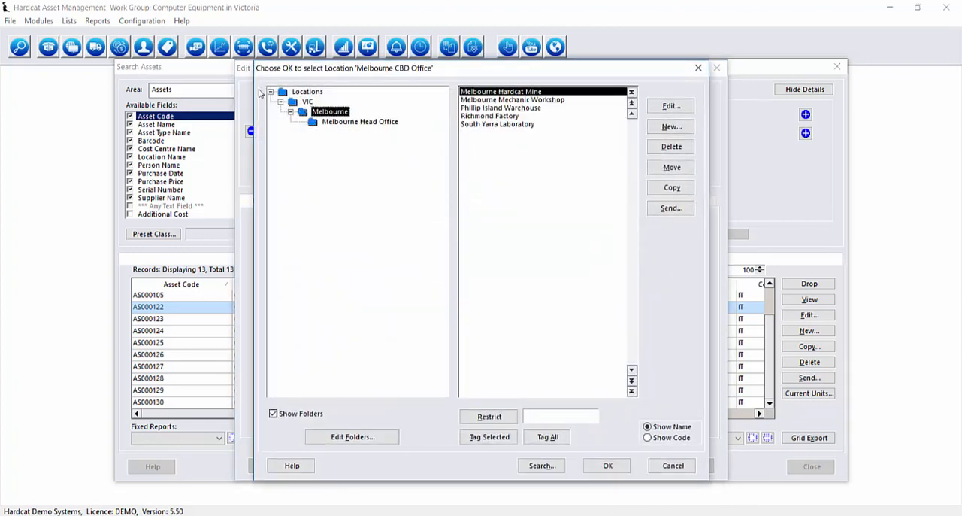
click(658, 462)
click(639, 460)
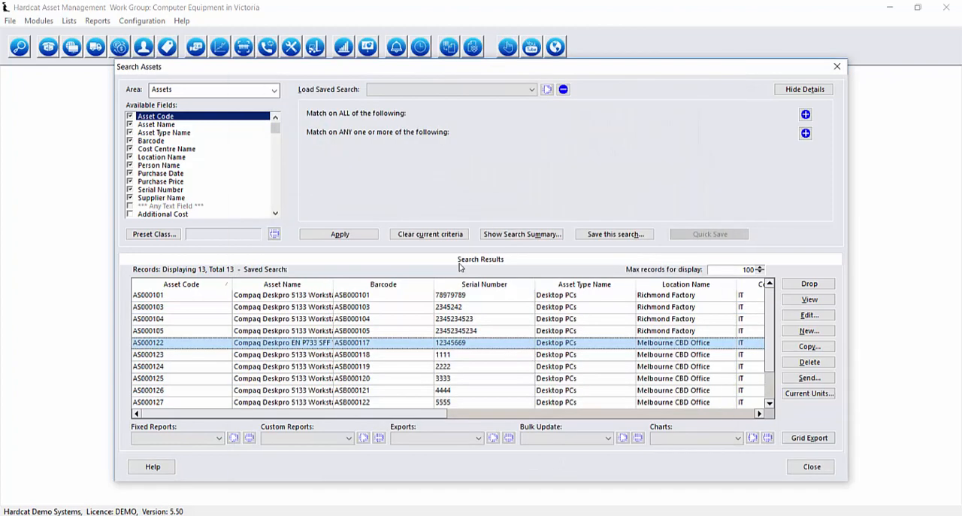